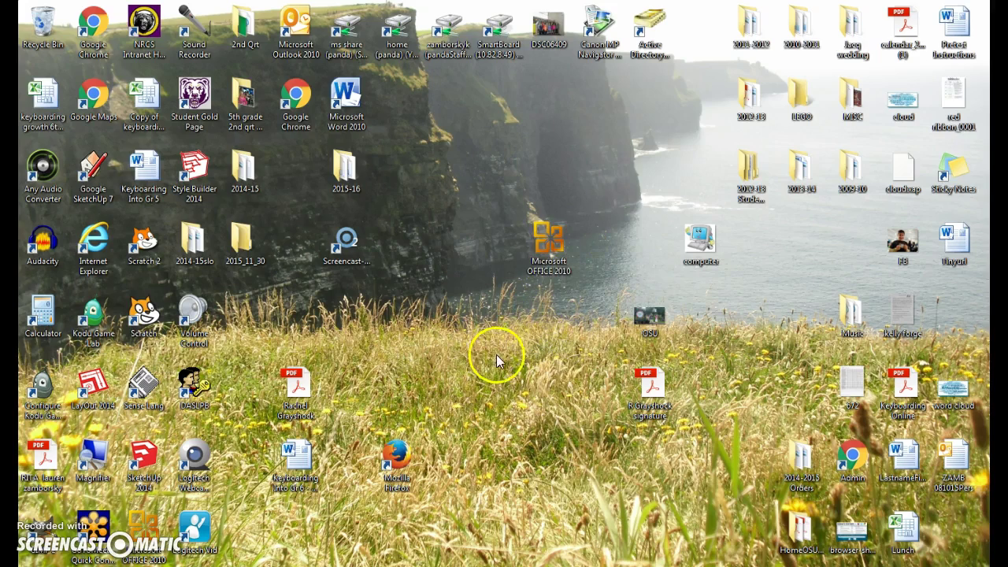
# Launch Microsoft Word 2010 from the Microsoft OFFICE 2010 desktop folder and maximize its window.
pyautogui.doubleClick(548, 260)
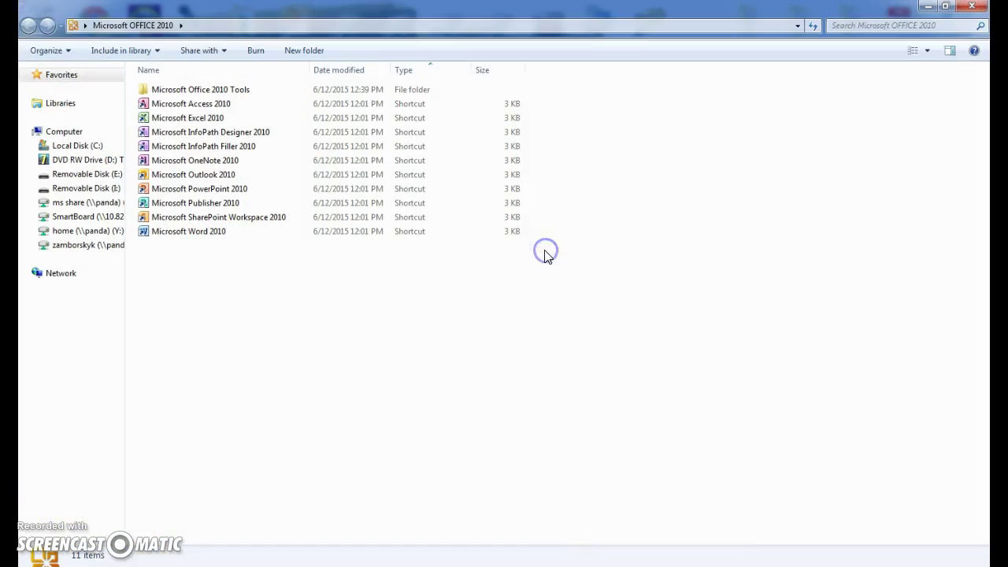
pyautogui.click(209, 238)
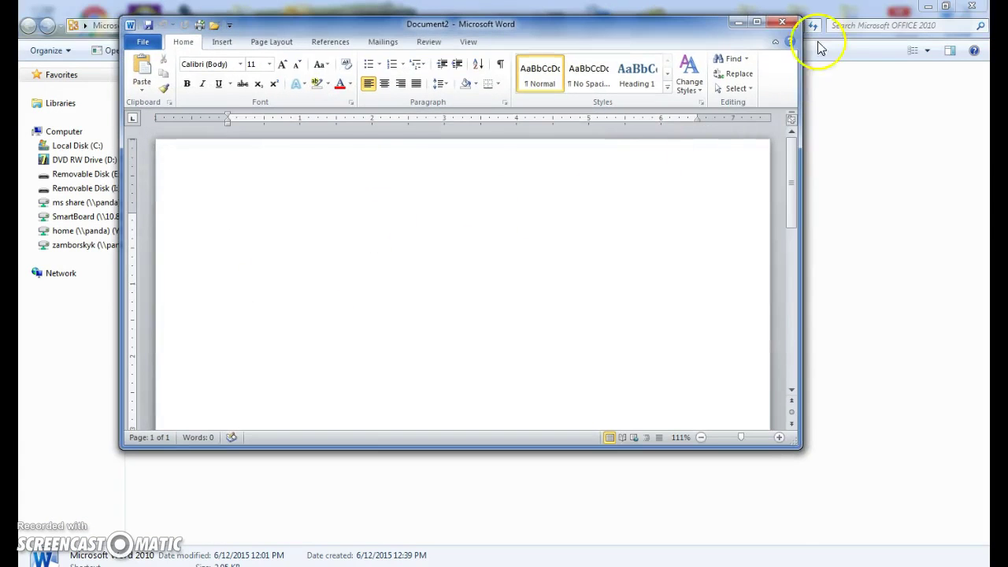
pyautogui.click(757, 24)
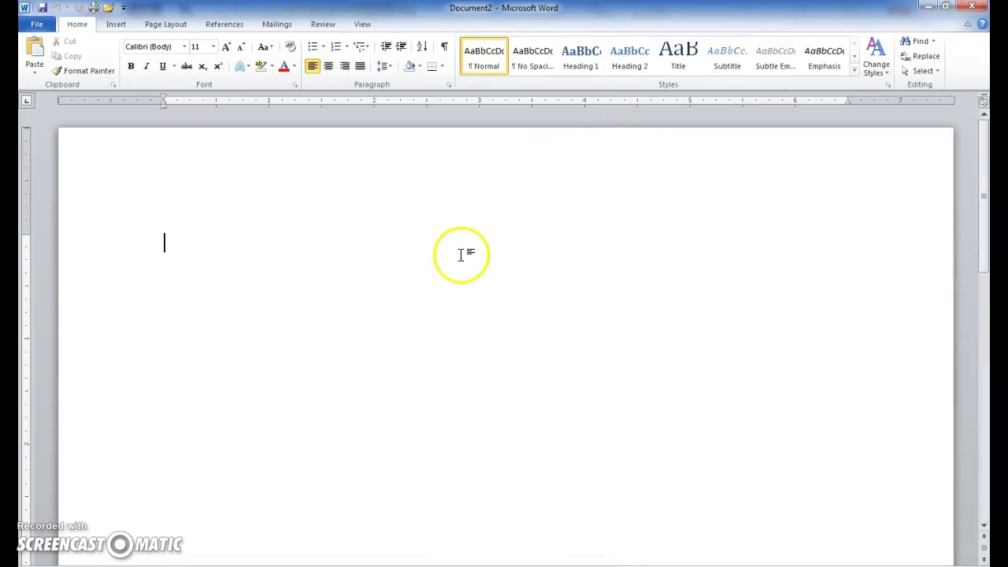
# Search the Office.com templates for "Calendar Wizard" and download the Calendar wizard template.
pyautogui.click(36, 24)
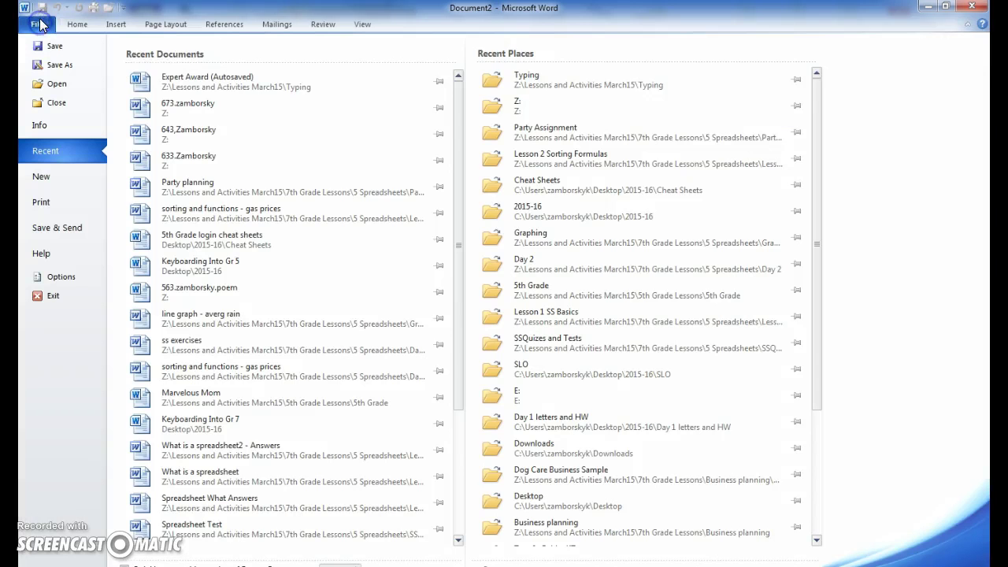
pyautogui.click(65, 180)
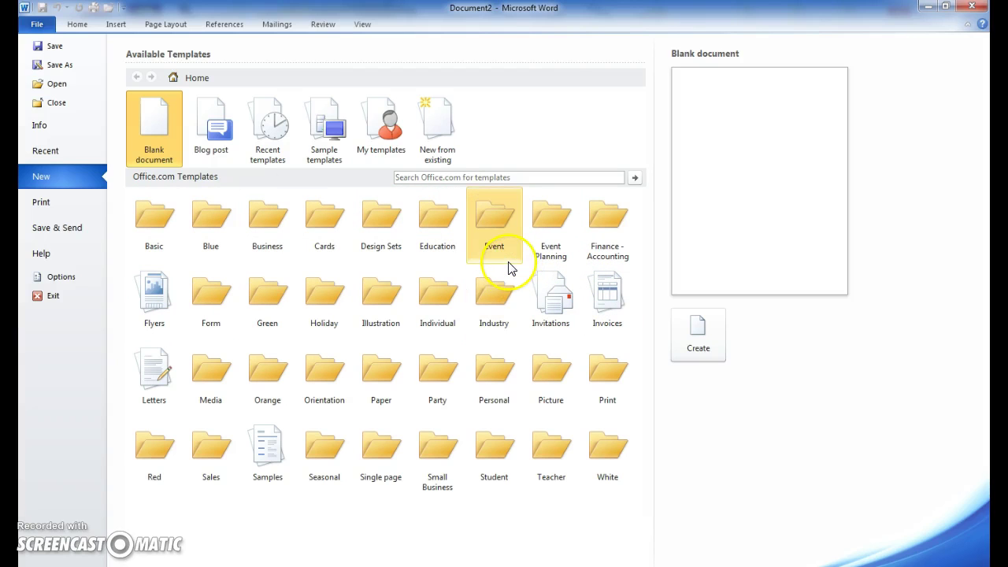
pyautogui.click(528, 177)
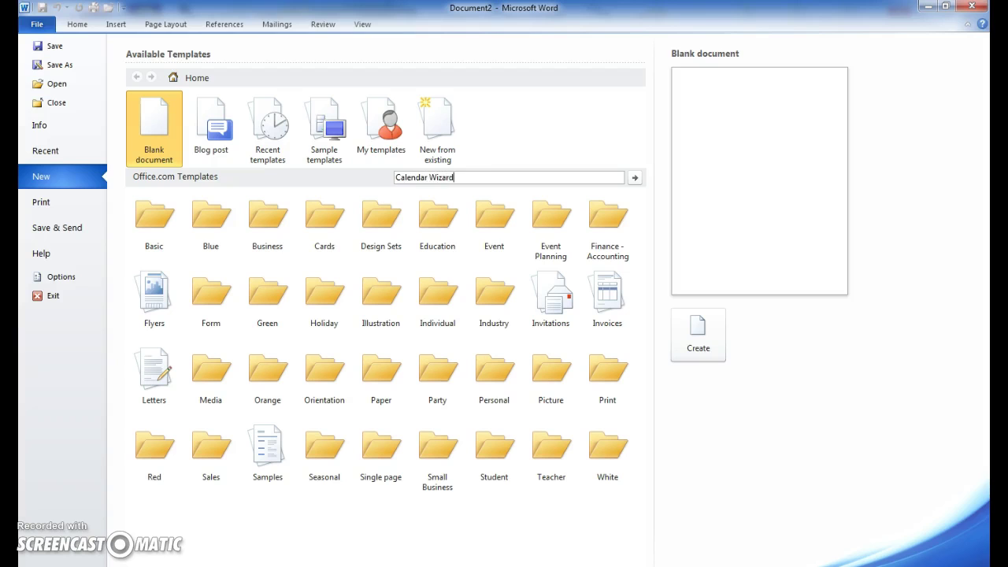
pyautogui.press('Return')
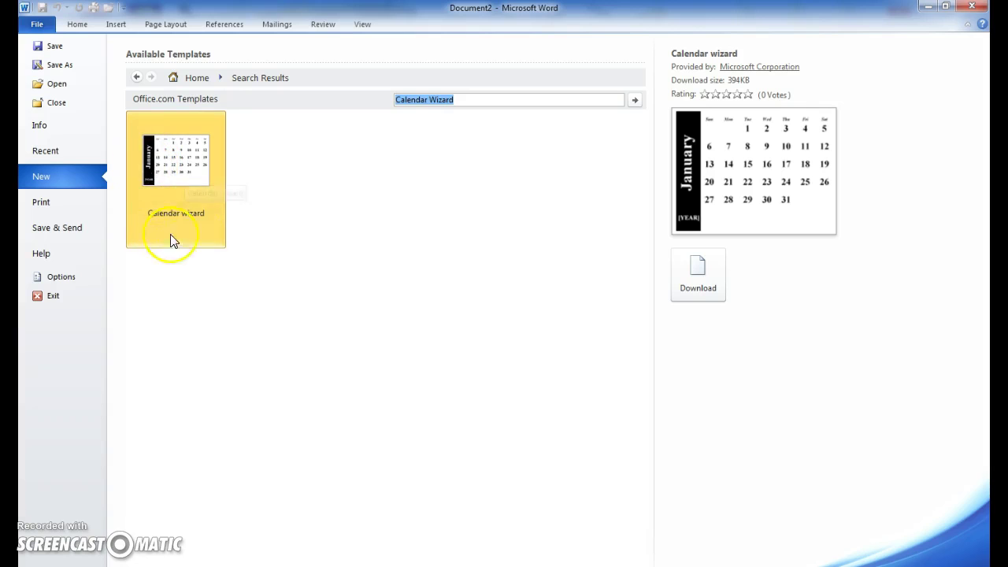
pyautogui.click(696, 280)
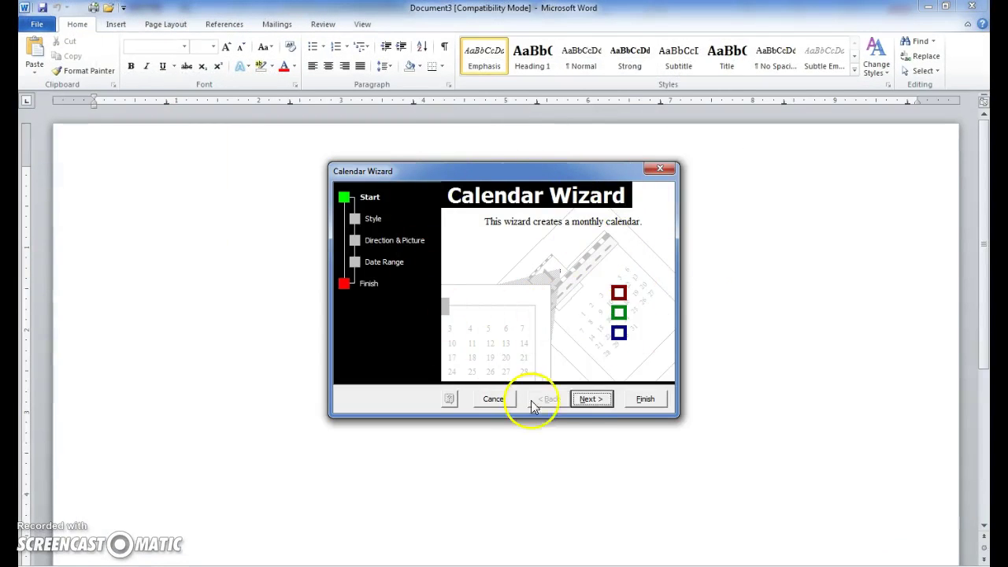
# Accept the Boxes & borders style, Landscape direction and room for a picture in the Calendar Wizard.
pyautogui.click(592, 400)
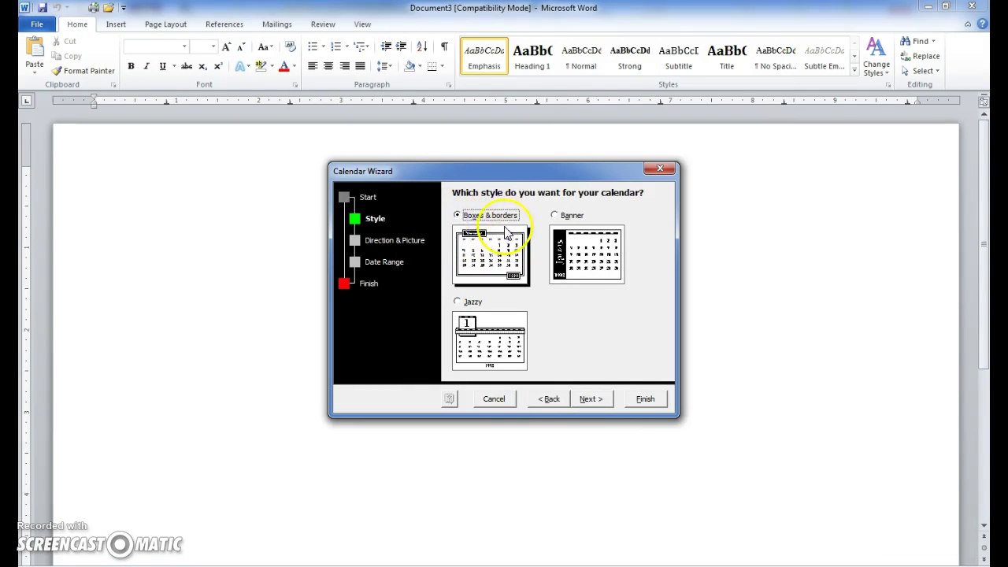
pyautogui.click(590, 399)
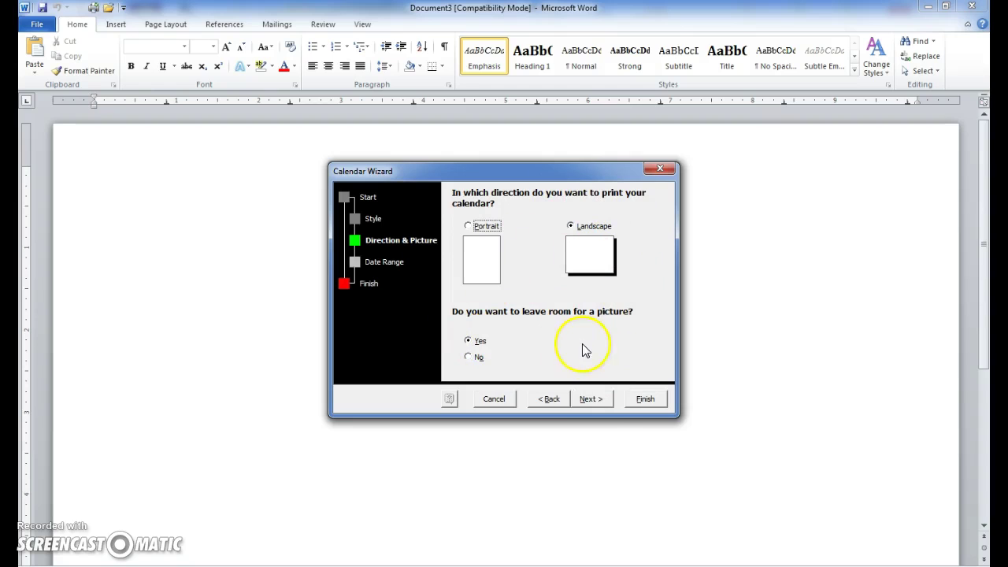
pyautogui.click(591, 399)
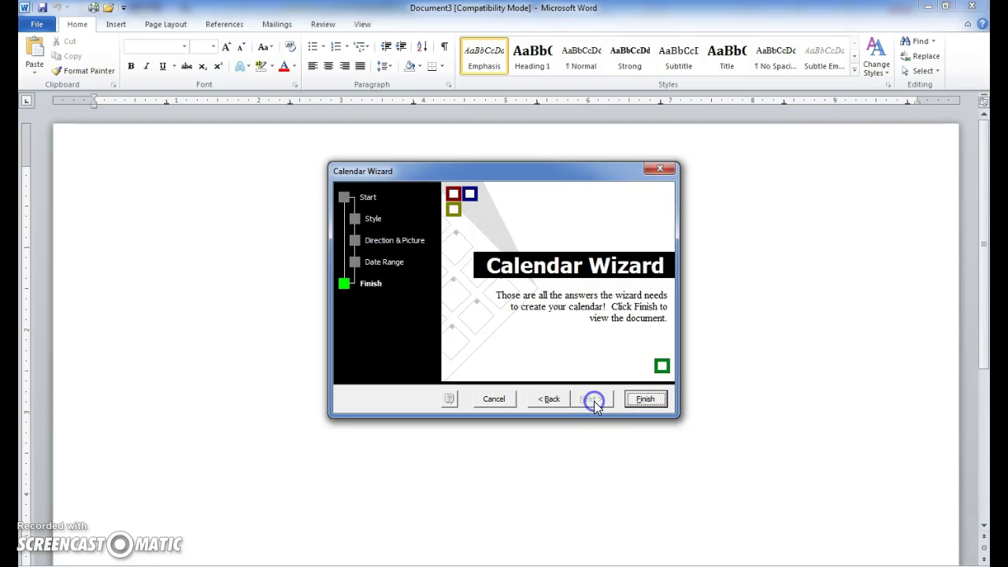
# Set the calendar's date range from March 2016 to February 2017 and finish the wizard.
pyautogui.click(551, 400)
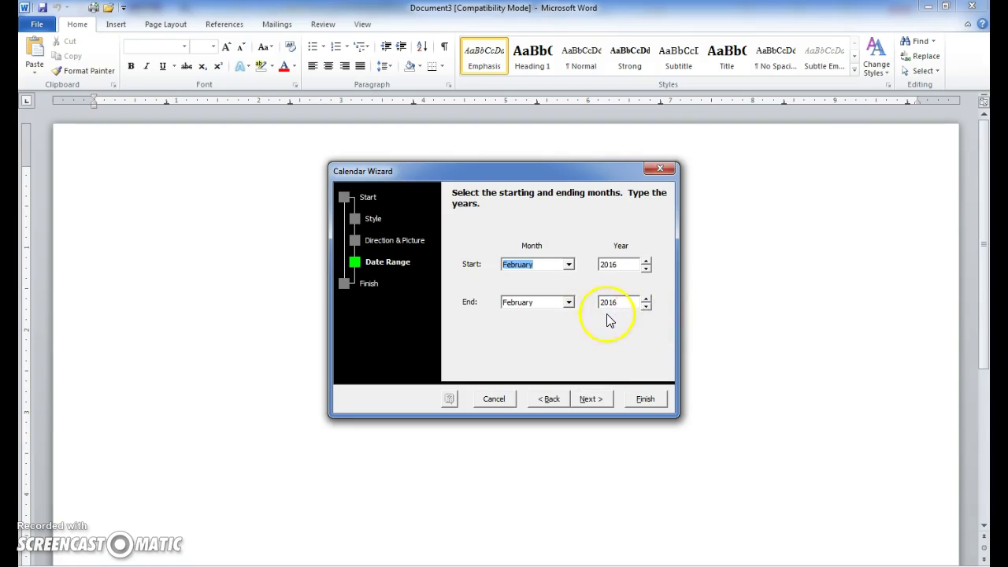
pyautogui.click(646, 300)
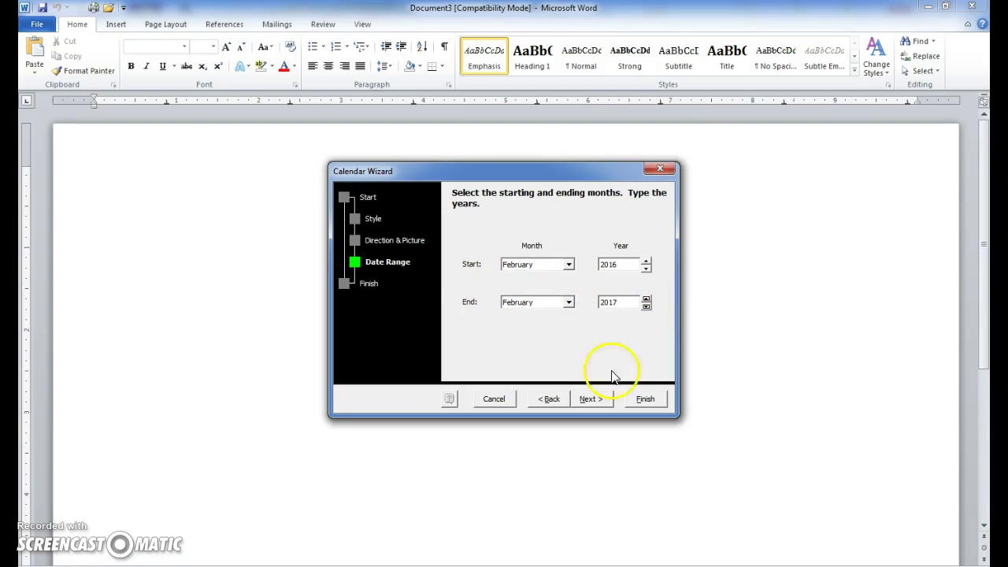
pyautogui.click(569, 265)
pyautogui.click(524, 278)
pyautogui.click(595, 401)
pyautogui.click(645, 400)
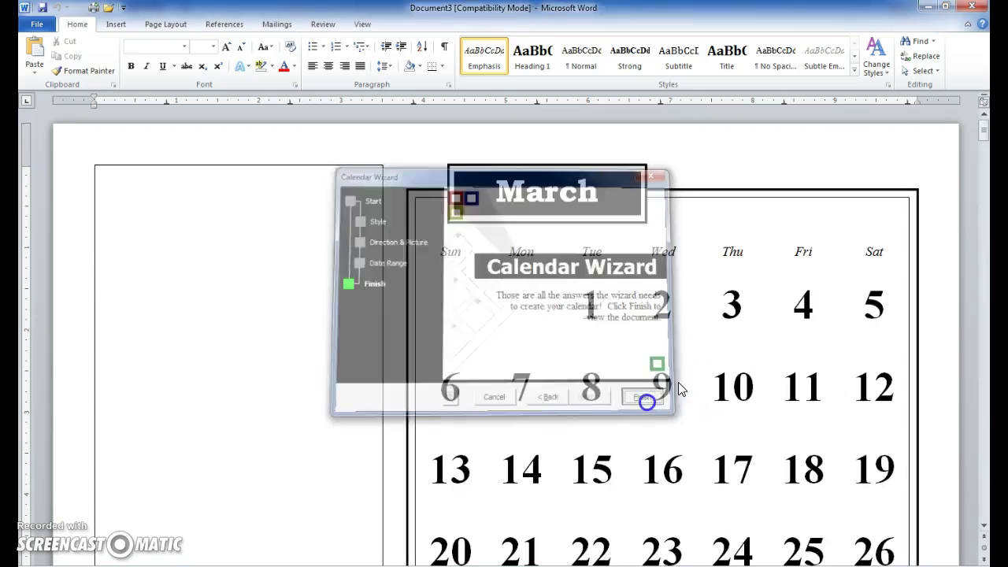
# Restore the calendar document to a smaller window, reposition it and enlarge it to show the page width.
pyautogui.click(947, 8)
pyautogui.moveTo(716, 38); pyautogui.dragTo(654, 30)
pyautogui.moveTo(748, 441); pyautogui.dragTo(946, 516)
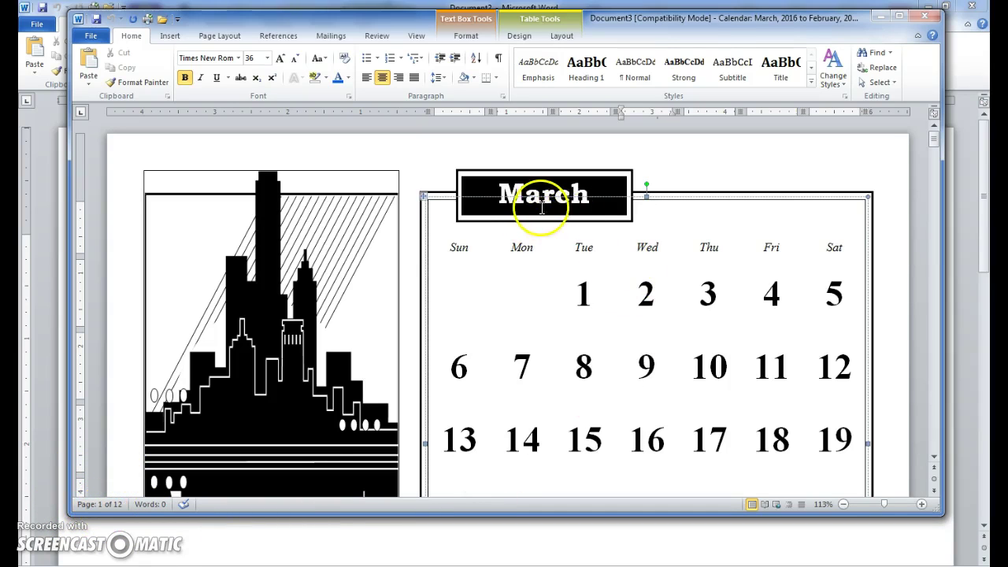
# Look through the generated monthly pages, return to March, and reposition and enlarge the calendar window.
pyautogui.scroll(-5, 576, 304)
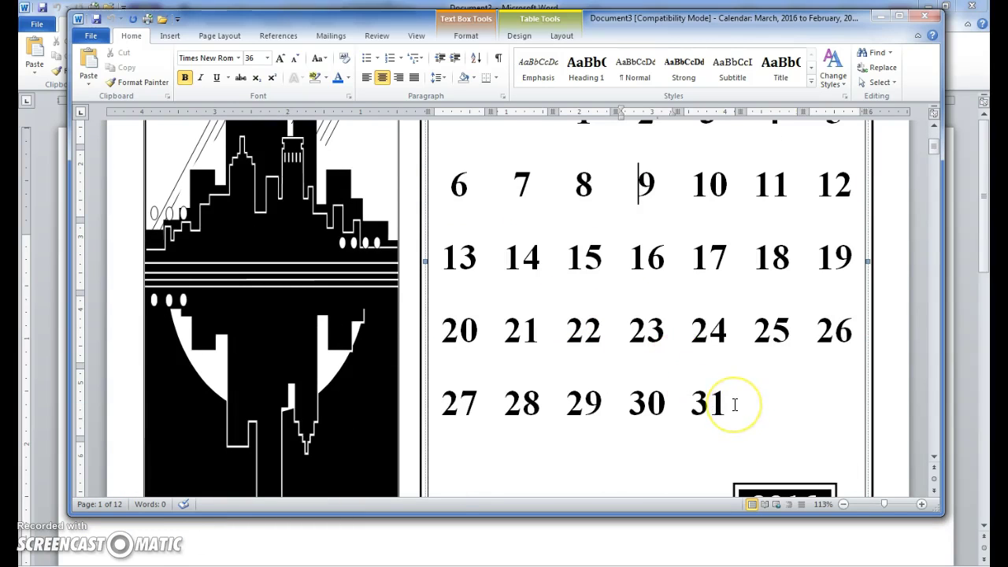
pyautogui.scroll(-2, 780, 432)
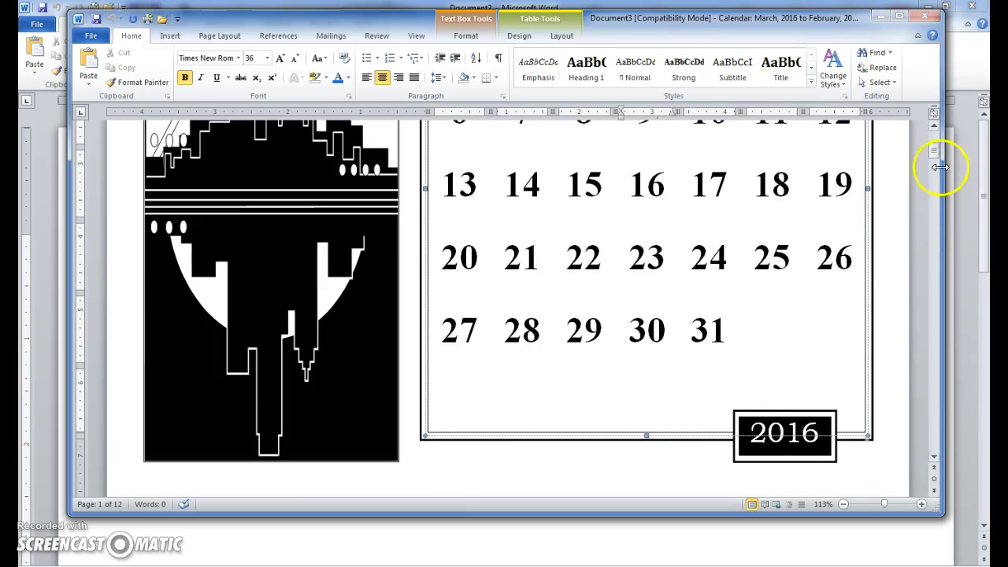
pyautogui.moveTo(935, 150); pyautogui.dragTo(938, 234)
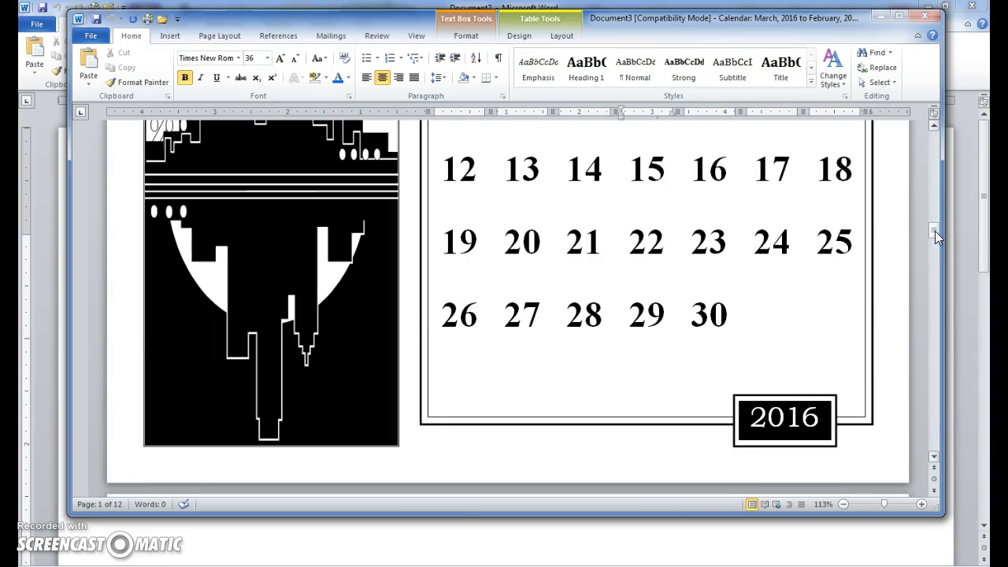
pyautogui.moveTo(935, 230); pyautogui.dragTo(933, 139)
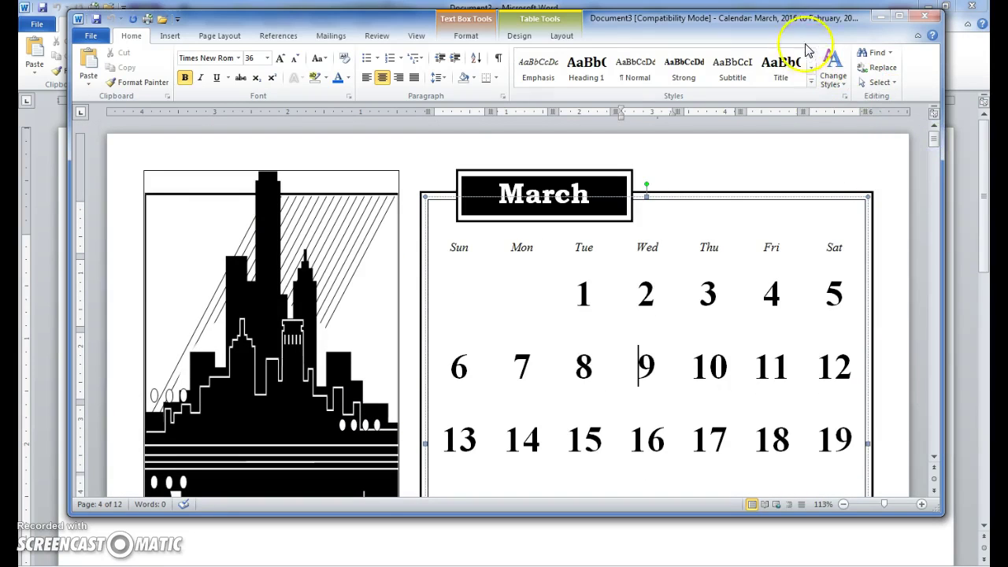
pyautogui.moveTo(804, 39); pyautogui.dragTo(769, 36)
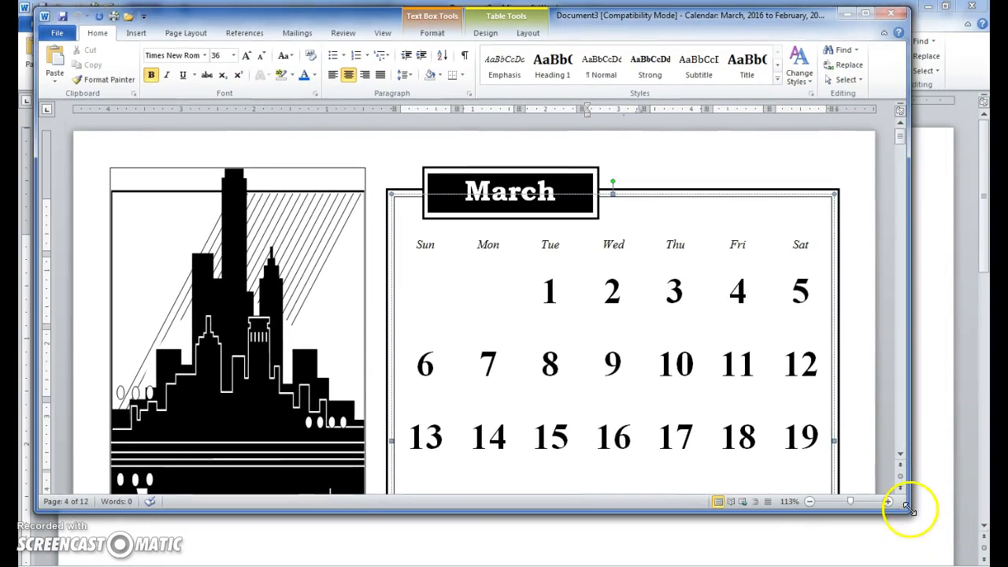
pyautogui.moveTo(909, 511); pyautogui.dragTo(964, 543)
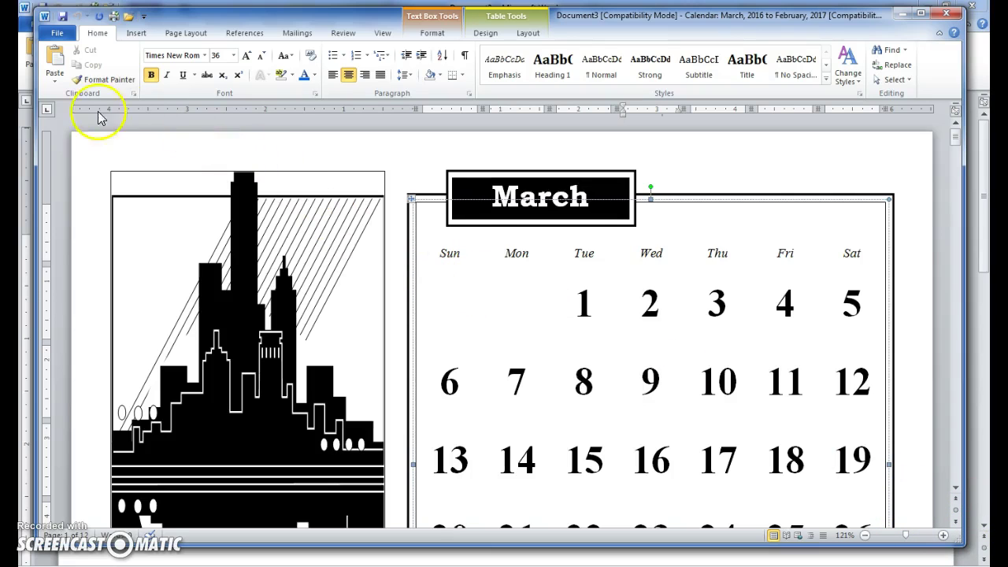
# Start saving the calendar as a new file with the type Word 97-2003 Document.
pyautogui.click(56, 31)
pyautogui.click(68, 71)
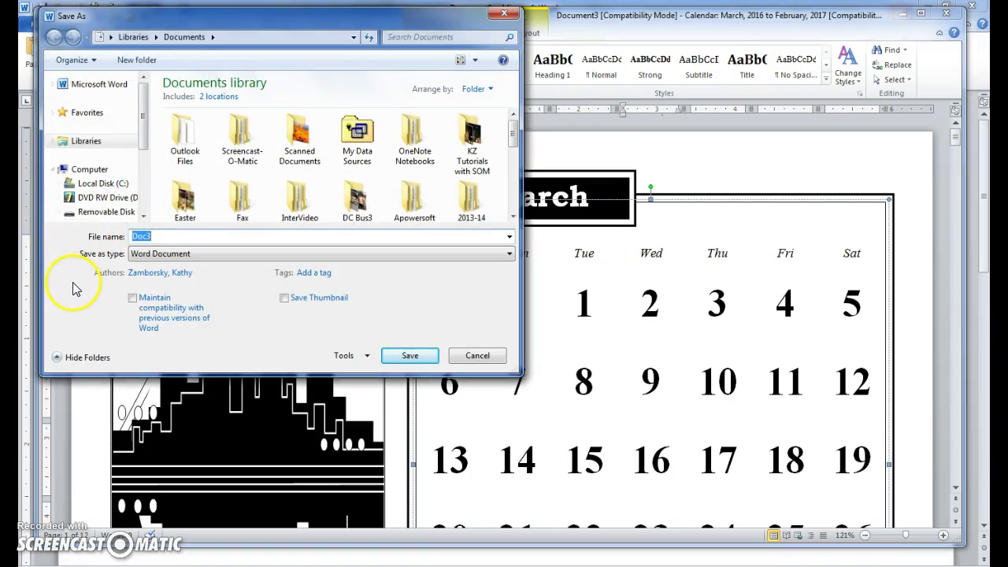
pyautogui.click(183, 256)
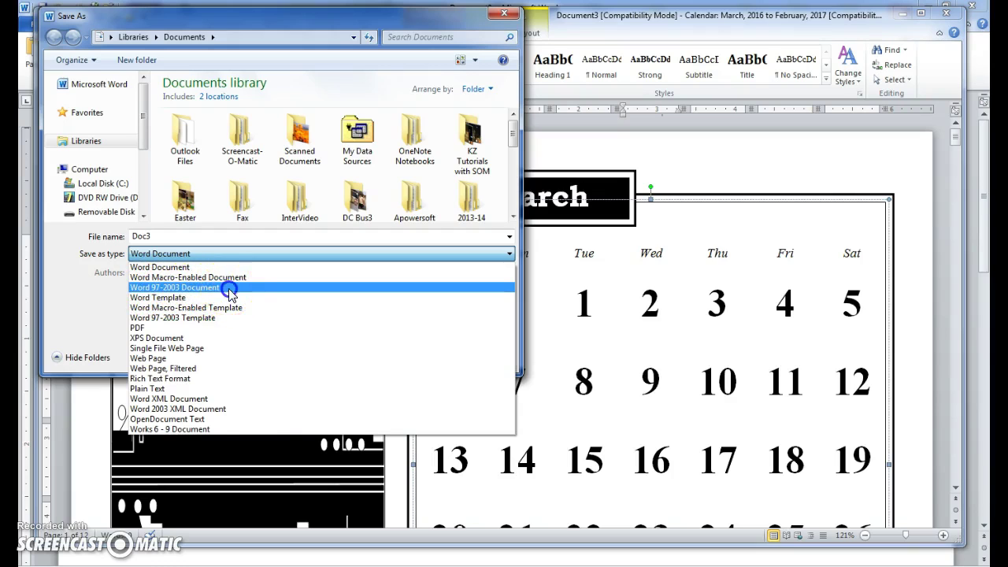
pyautogui.click(227, 287)
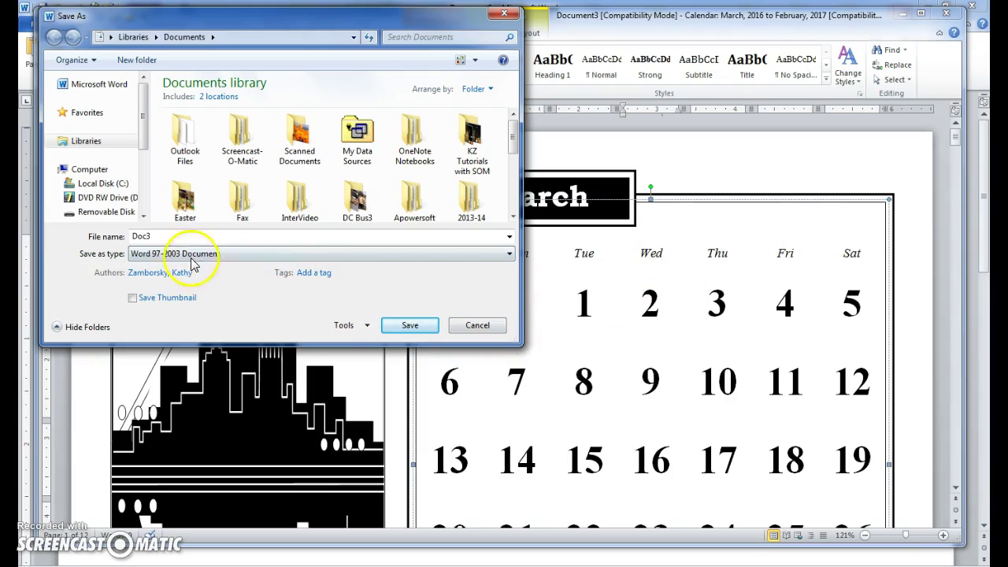
pyautogui.click(162, 256)
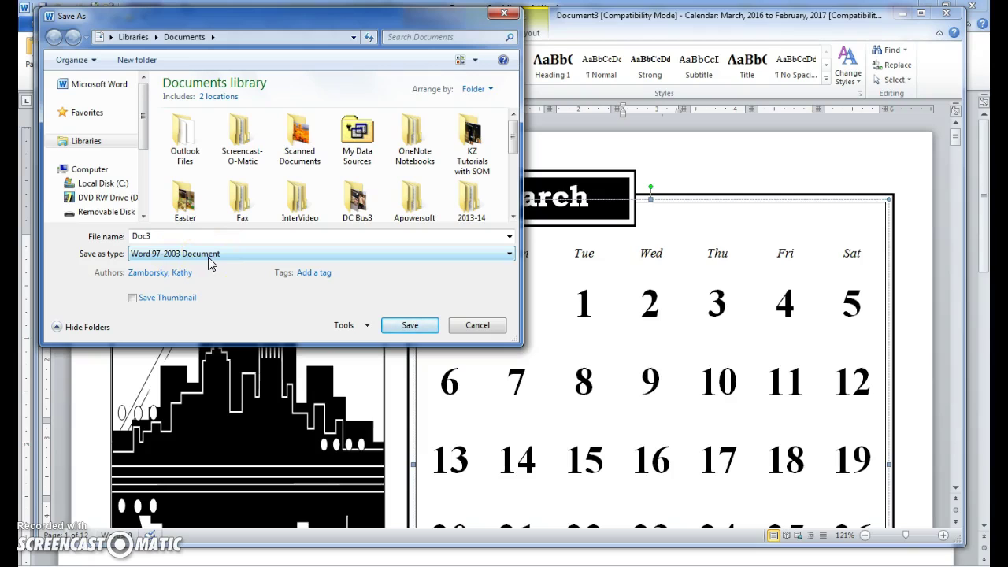
# Choose the personal staff network drive (Z:) under Computer as the save location.
pyautogui.moveTo(139, 134); pyautogui.dragTo(141, 157)
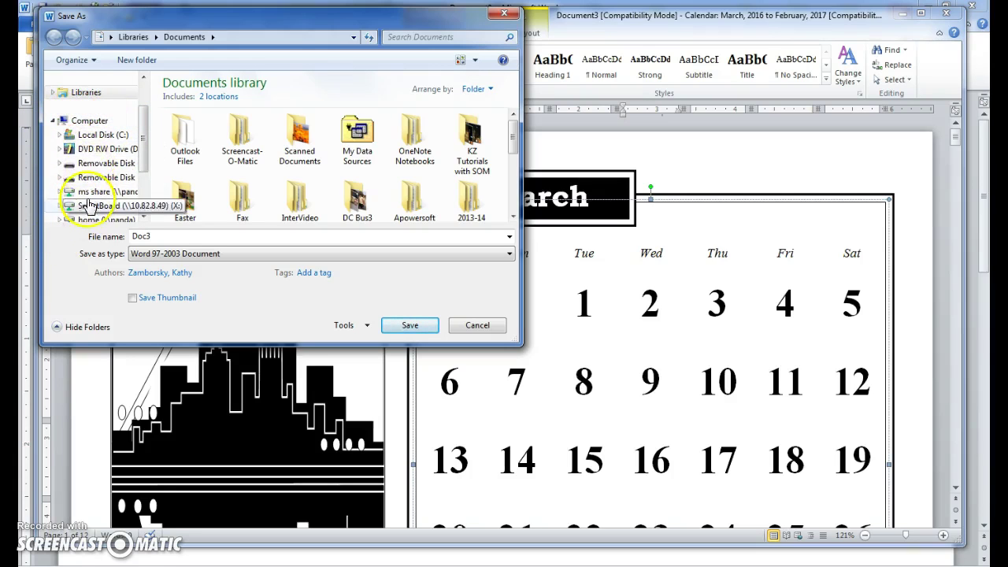
pyautogui.click(75, 122)
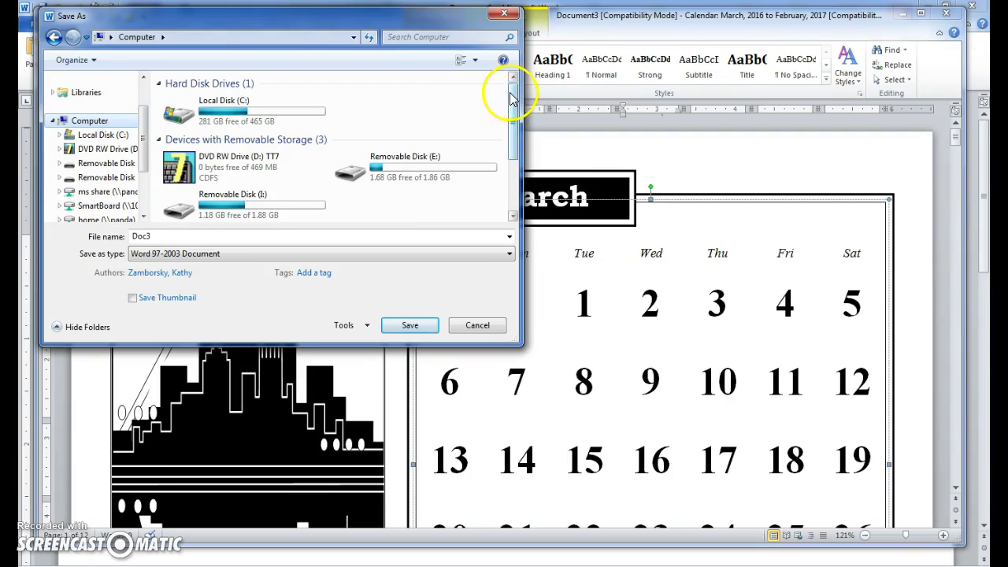
pyautogui.moveTo(510, 98); pyautogui.dragTo(513, 167)
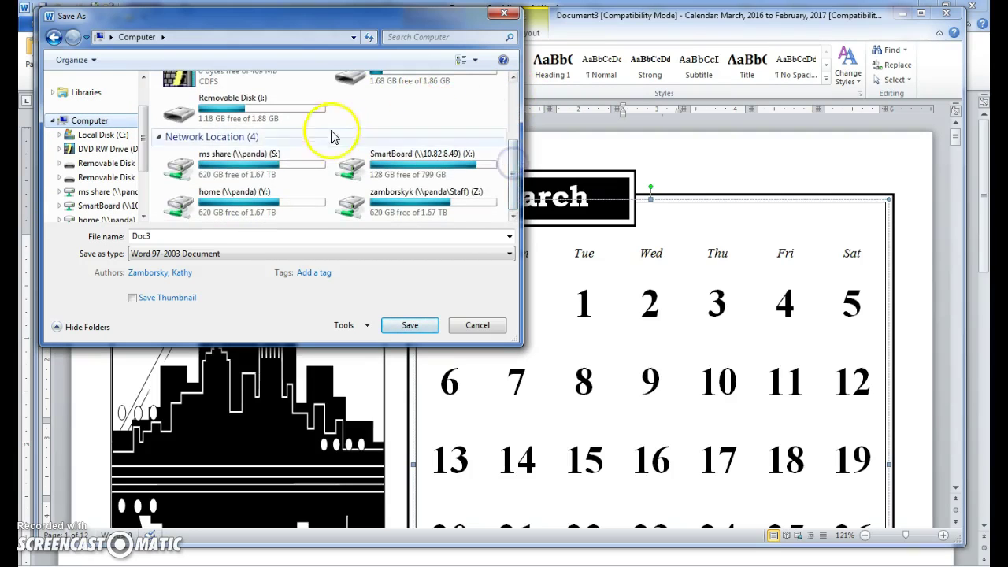
pyautogui.doubleClick(416, 203)
# Enter "623." followed by the author's last name as the calendar's file name.
pyautogui.click(412, 197)
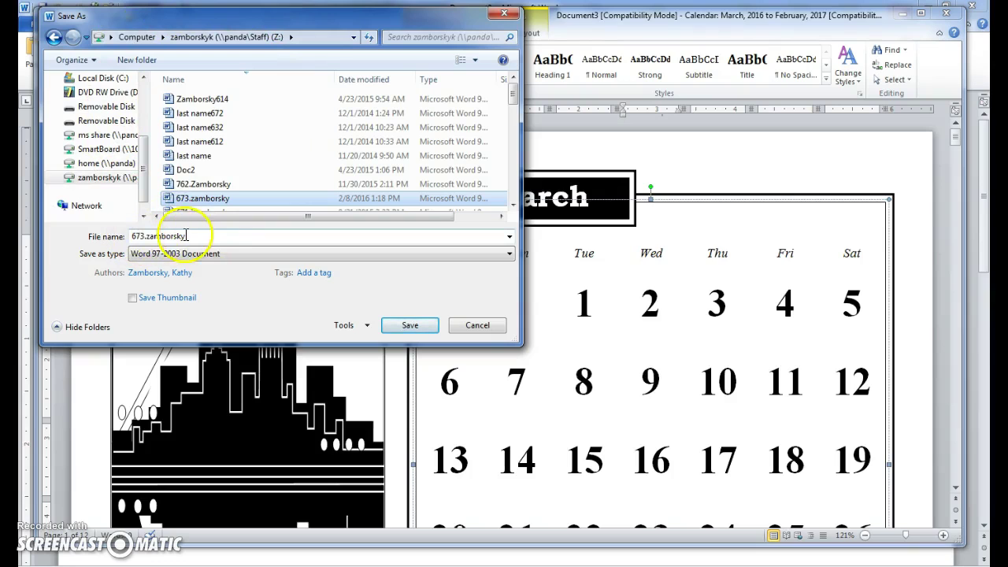
pyautogui.moveTo(198, 236); pyautogui.dragTo(168, 236)
pyautogui.click(145, 236)
pyautogui.doubleClick(145, 235)
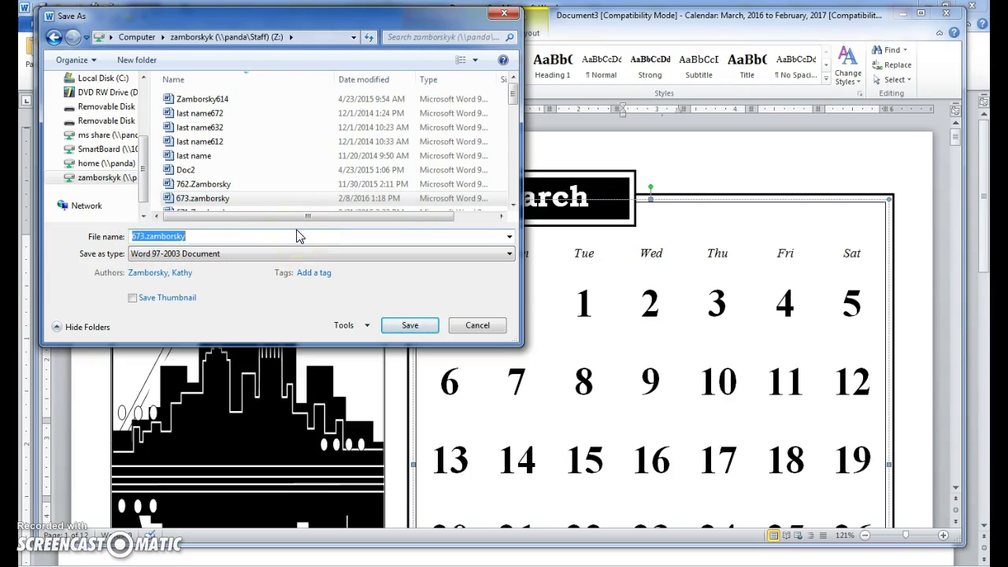
pyautogui.write('68')
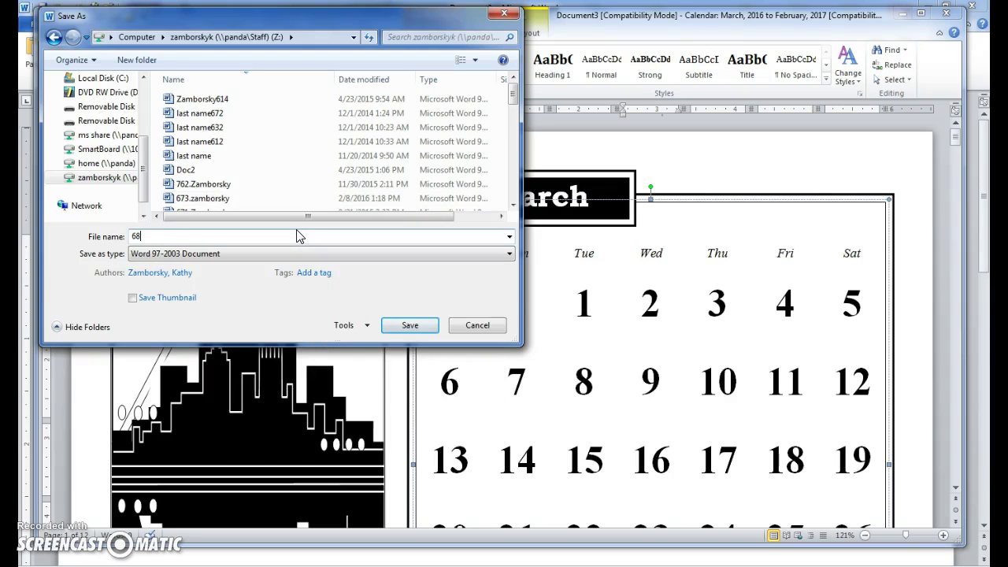
pyautogui.press('BackSpace')
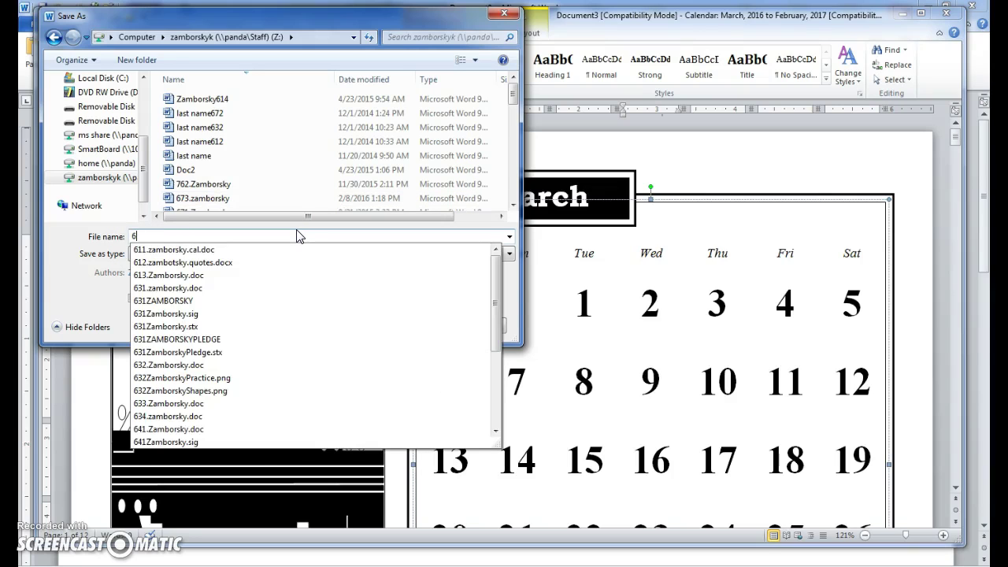
pyautogui.write('13')
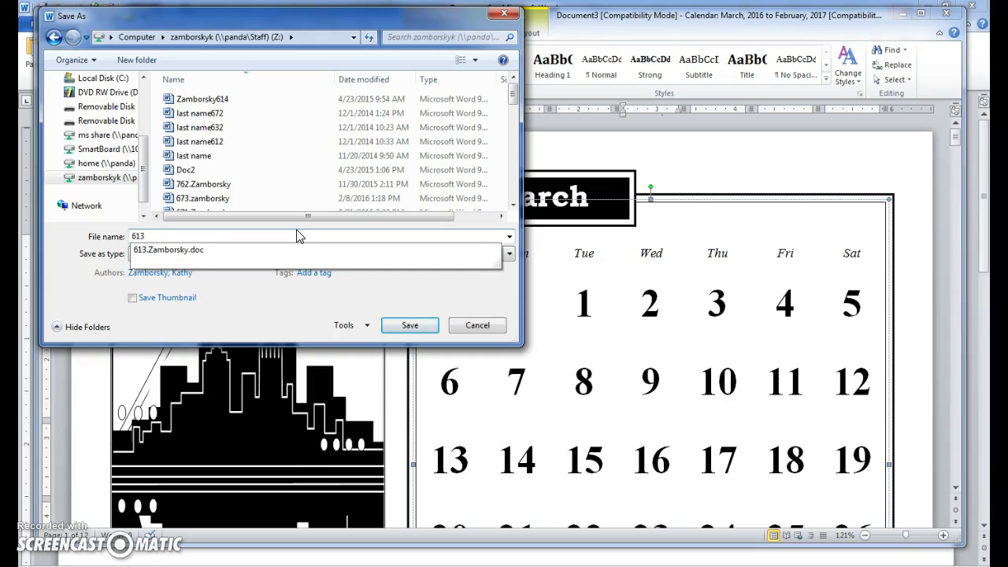
pyautogui.press('BackSpace')
pyautogui.press('BackSpace')
pyautogui.write('23.Zamborsky')
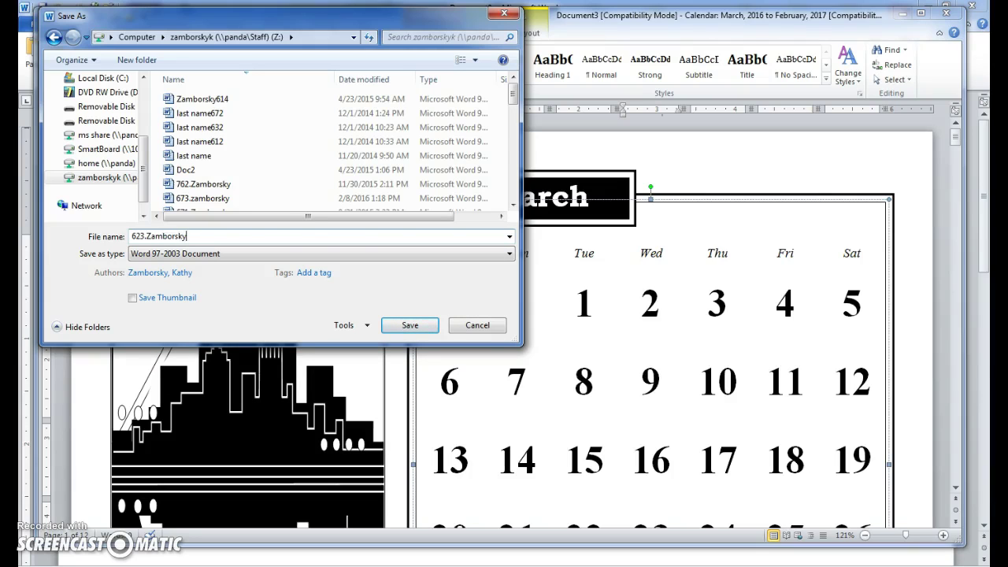
pyautogui.press('Tab')
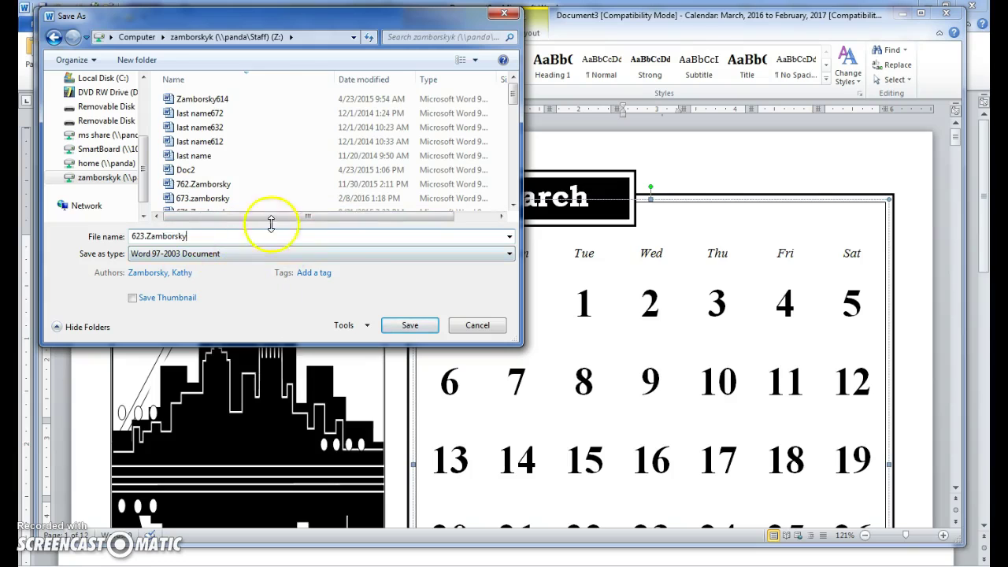
# Save the calendar document to the network drive with the entered file name.
pyautogui.click(411, 326)
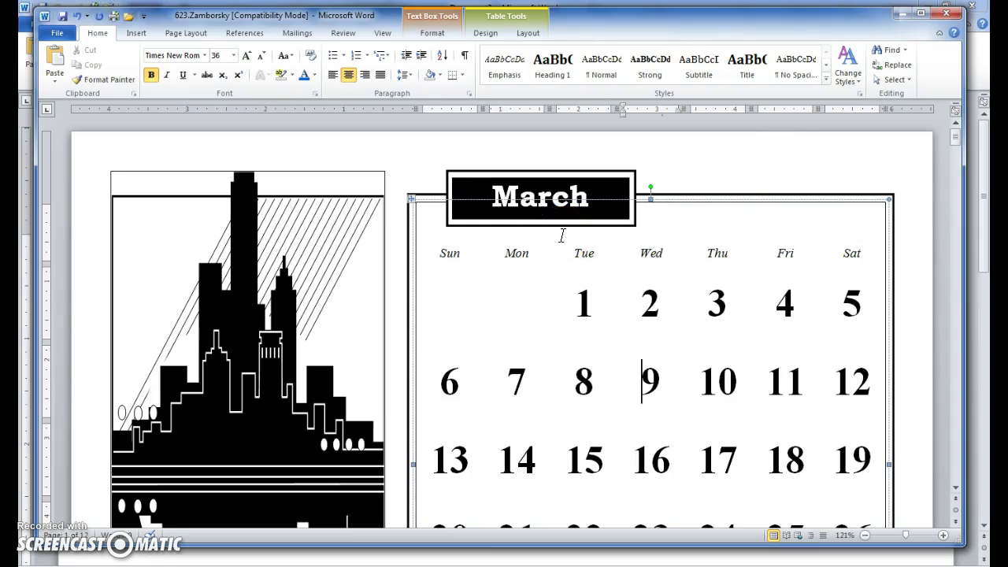
# Insert the built-in Blank footer in the calendar and enter the author's title and last name centred in it.
pyautogui.scroll(-2, 723, 259)
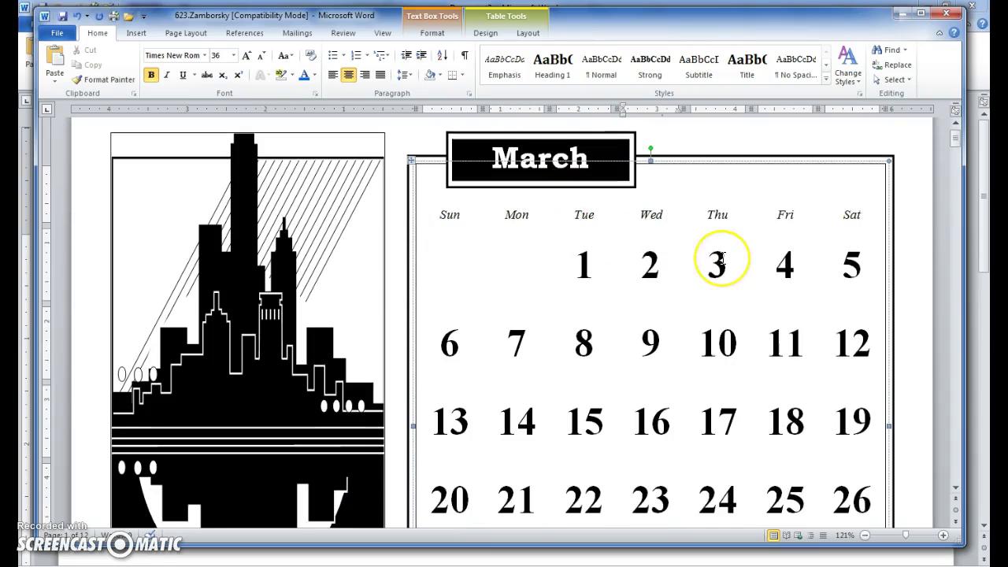
pyautogui.scroll(-4, 435, 228)
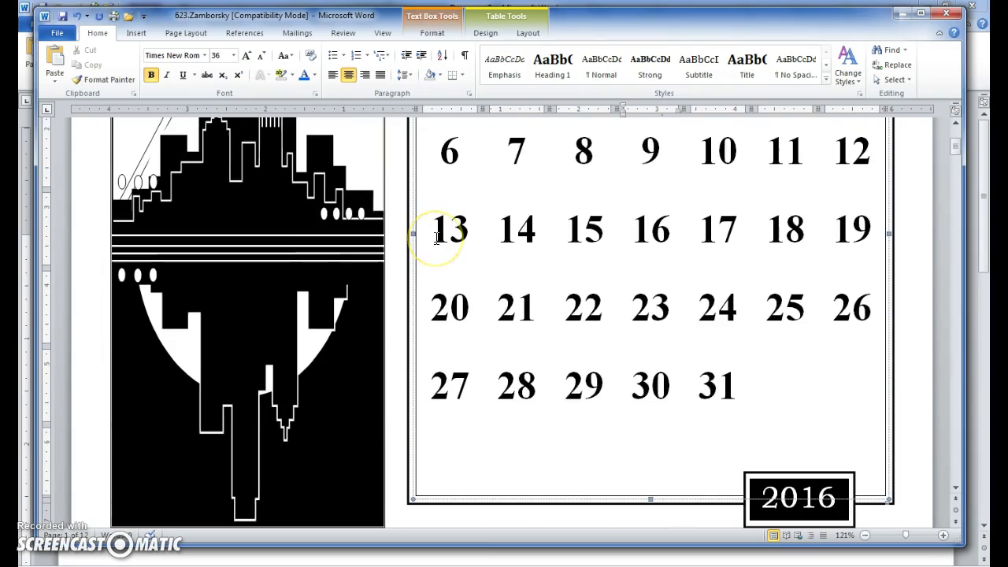
pyautogui.scroll(-1, 437, 239)
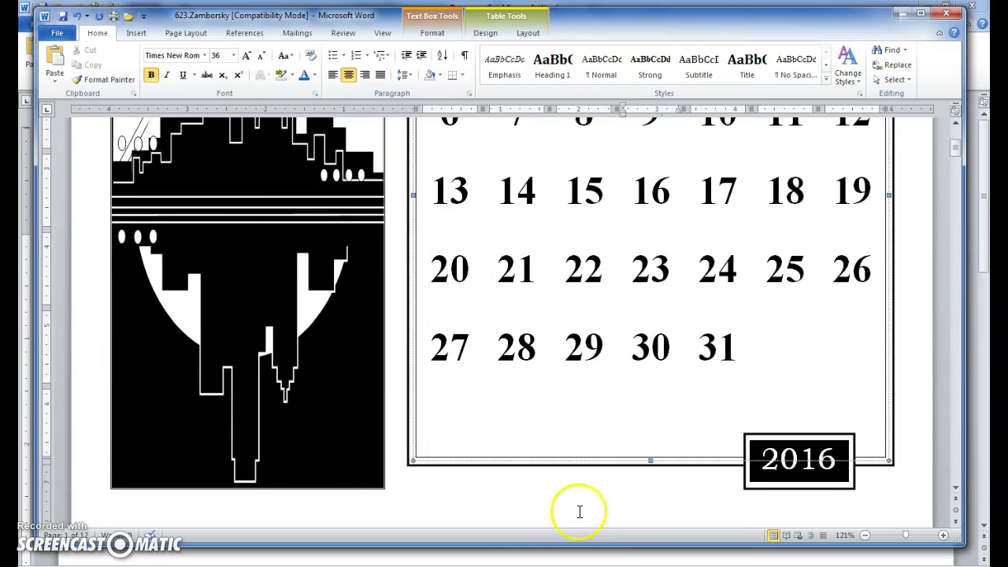
pyautogui.scroll(-2, 551, 485)
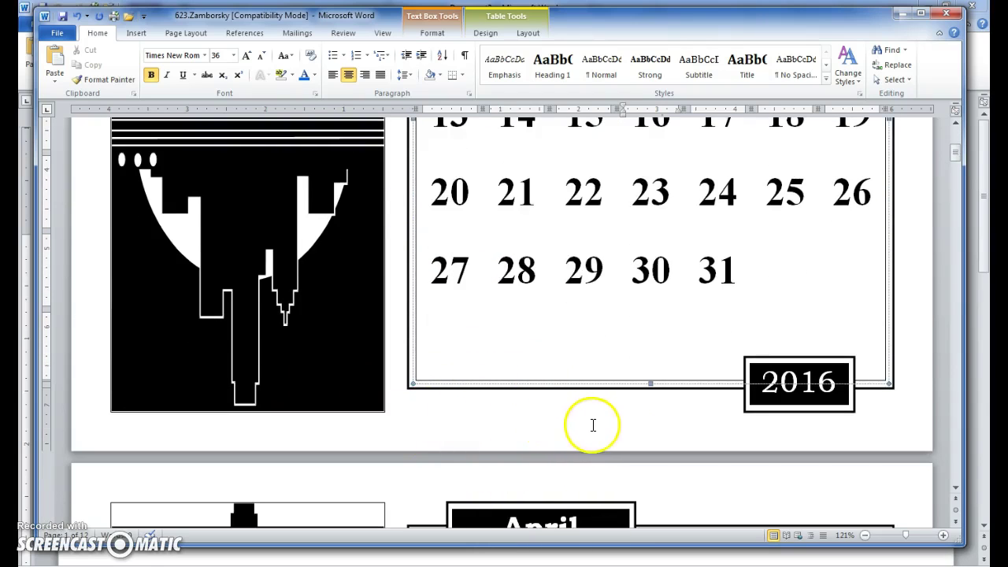
pyautogui.click(138, 36)
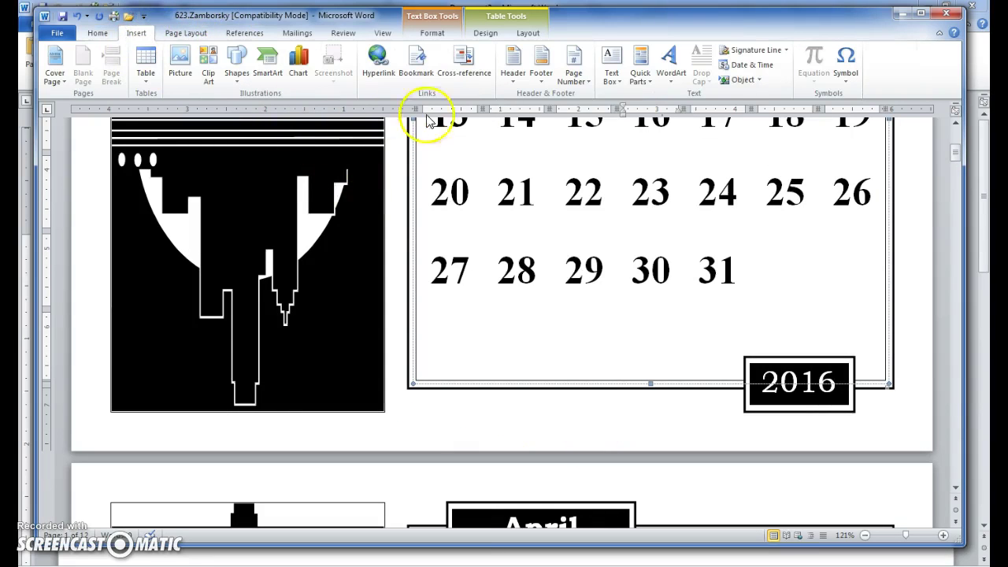
pyautogui.click(543, 63)
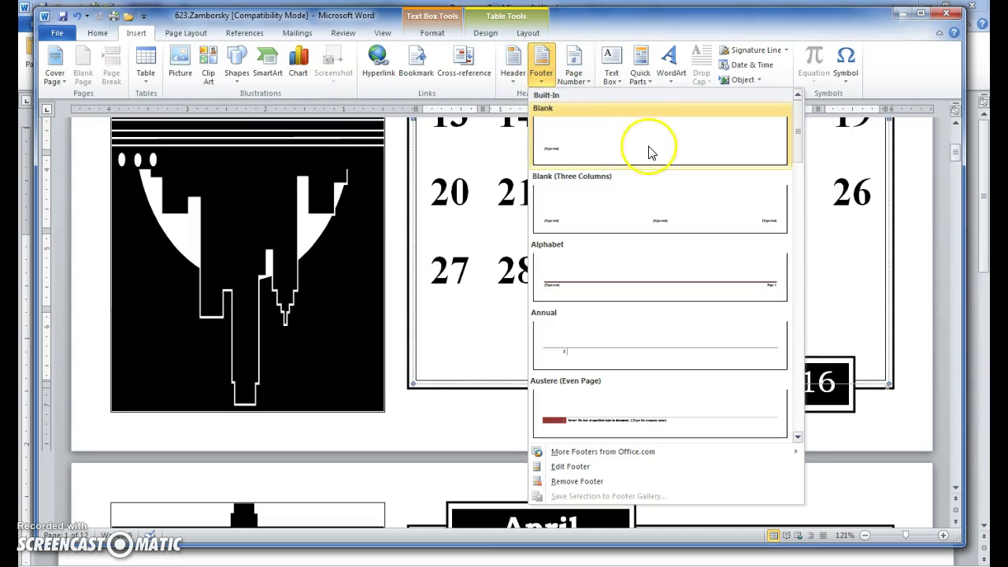
pyautogui.click(641, 140)
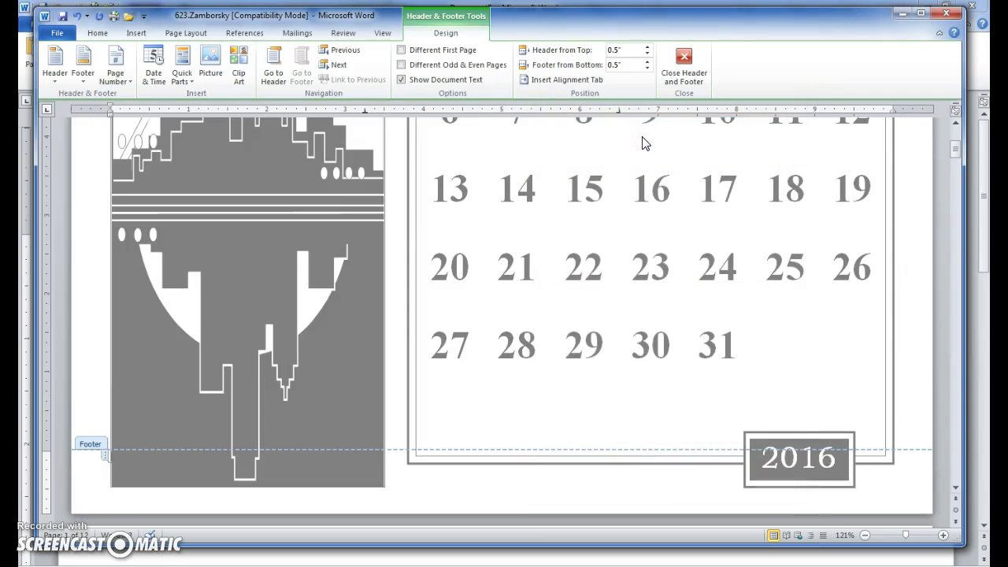
pyautogui.click(659, 181)
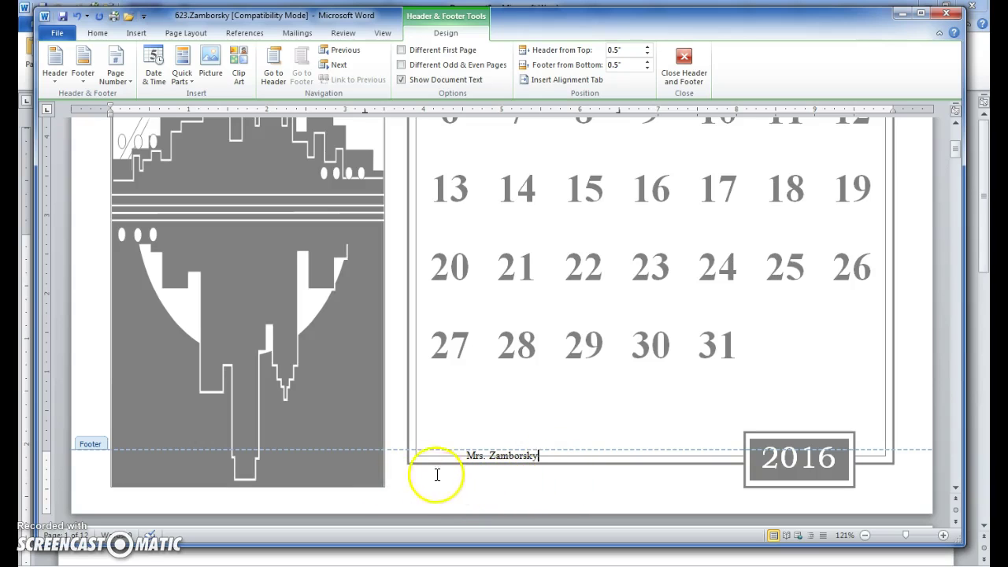
# Lower the footer so its text sits just below the calendar's border, return to the body, and check the footer on the April page.
pyautogui.click(385, 34)
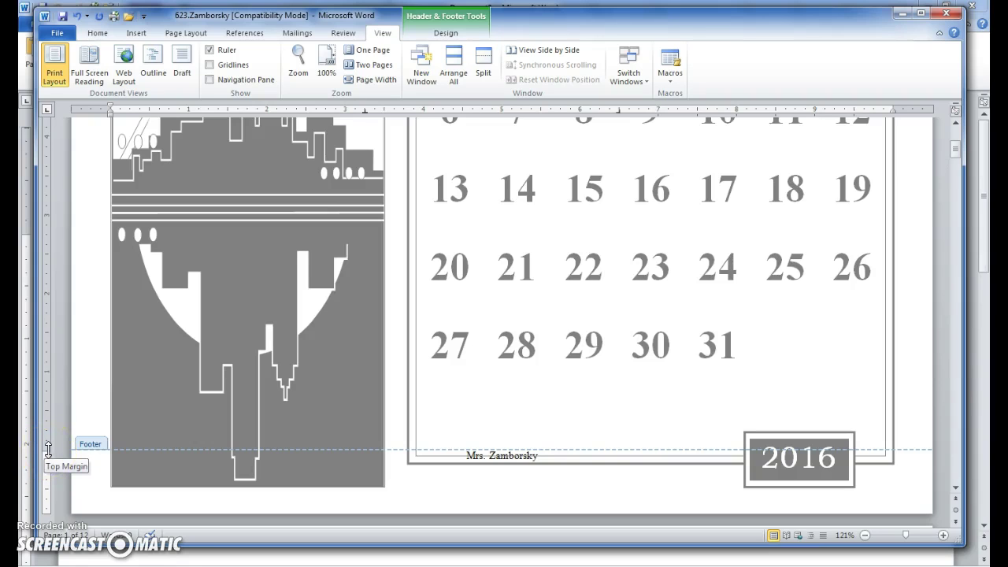
pyautogui.moveTo(48, 450); pyautogui.dragTo(49, 470)
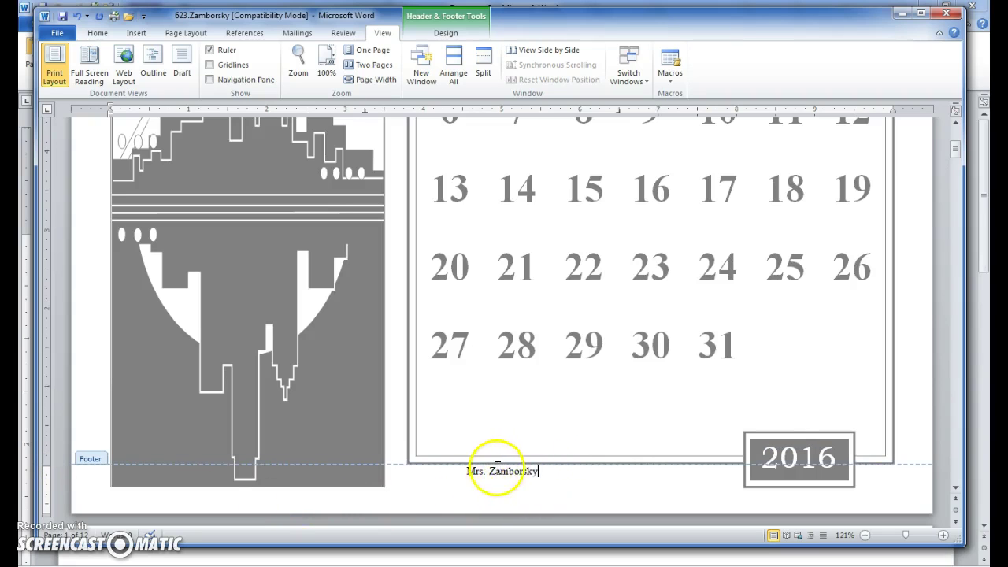
pyautogui.click(440, 470)
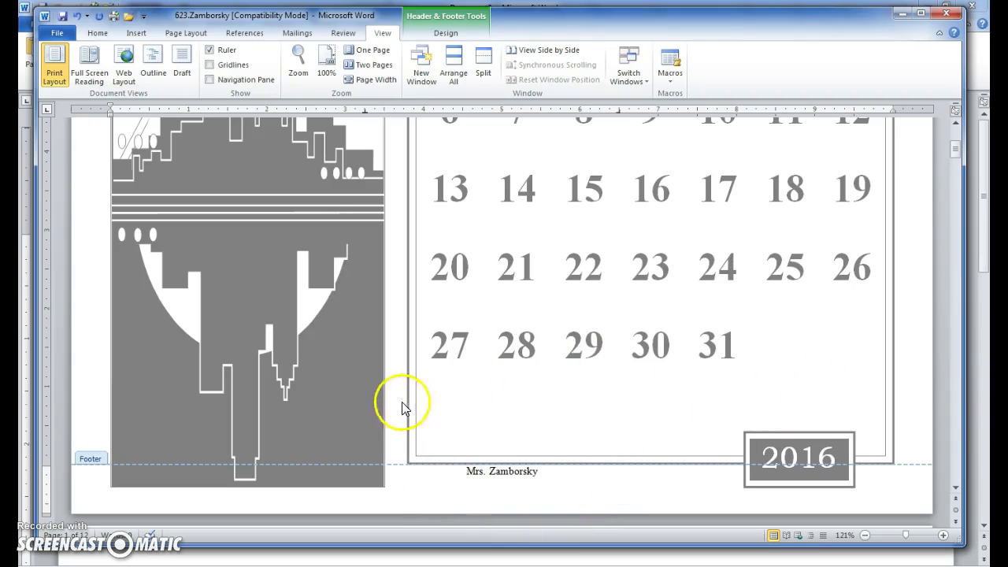
pyautogui.doubleClick(484, 401)
pyautogui.scroll(-2, 480, 398)
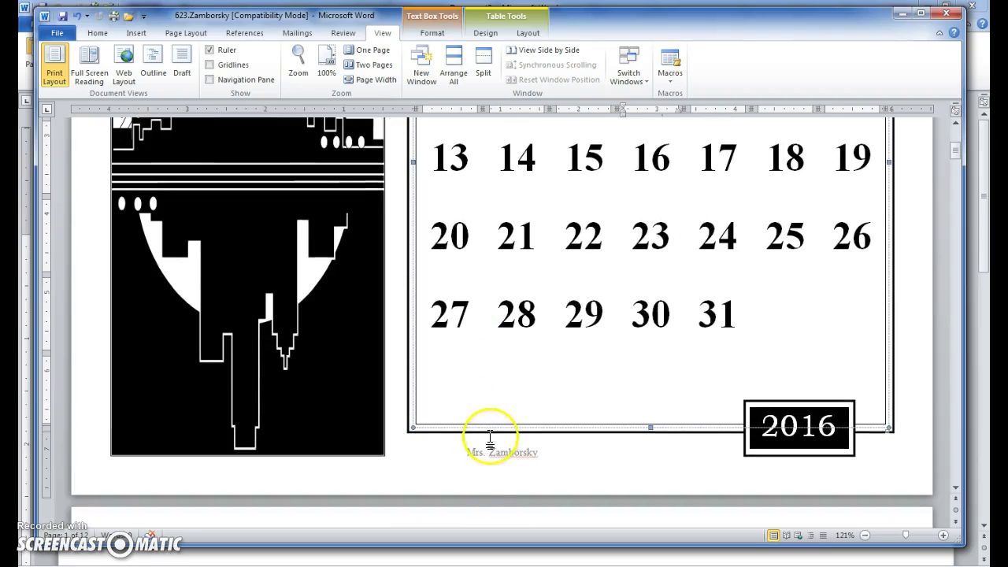
pyautogui.scroll(-15, 847, 354)
pyautogui.scroll(-3, 845, 358)
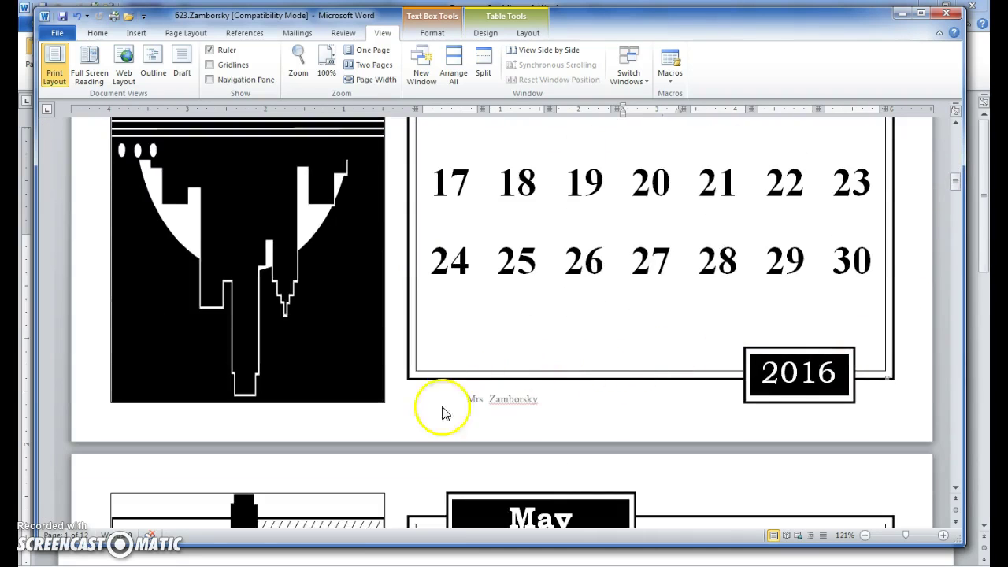
pyautogui.click(955, 183)
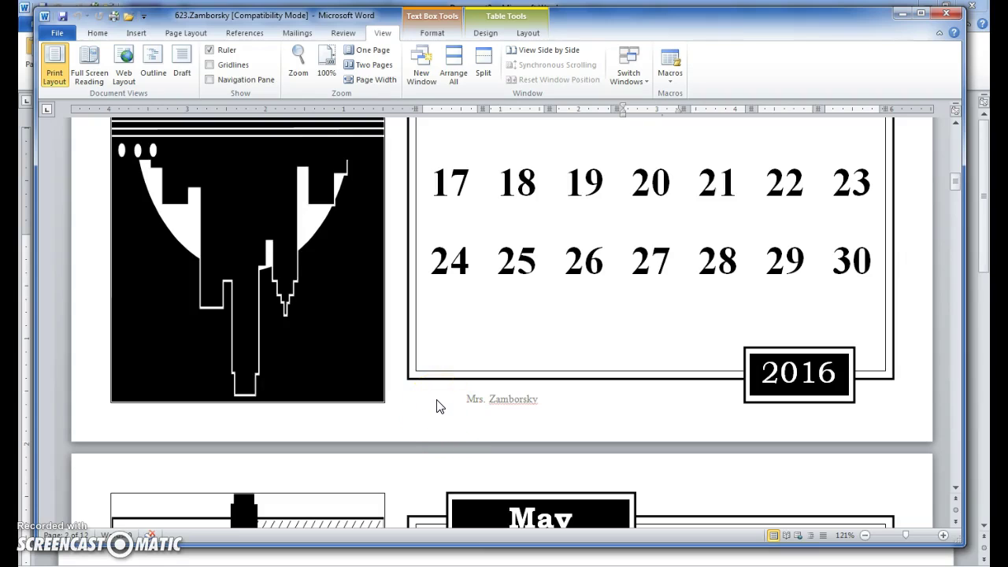
pyautogui.click(292, 457)
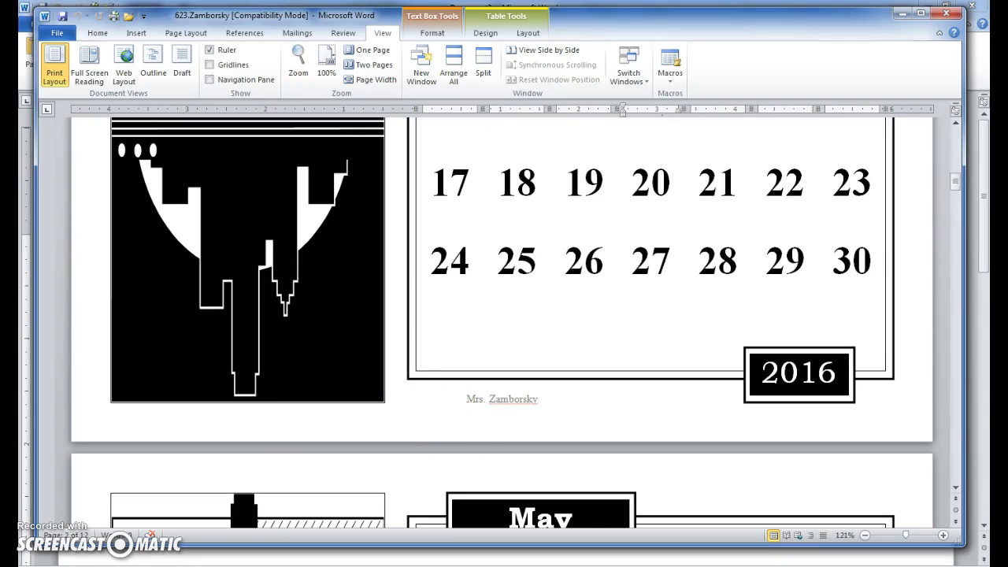